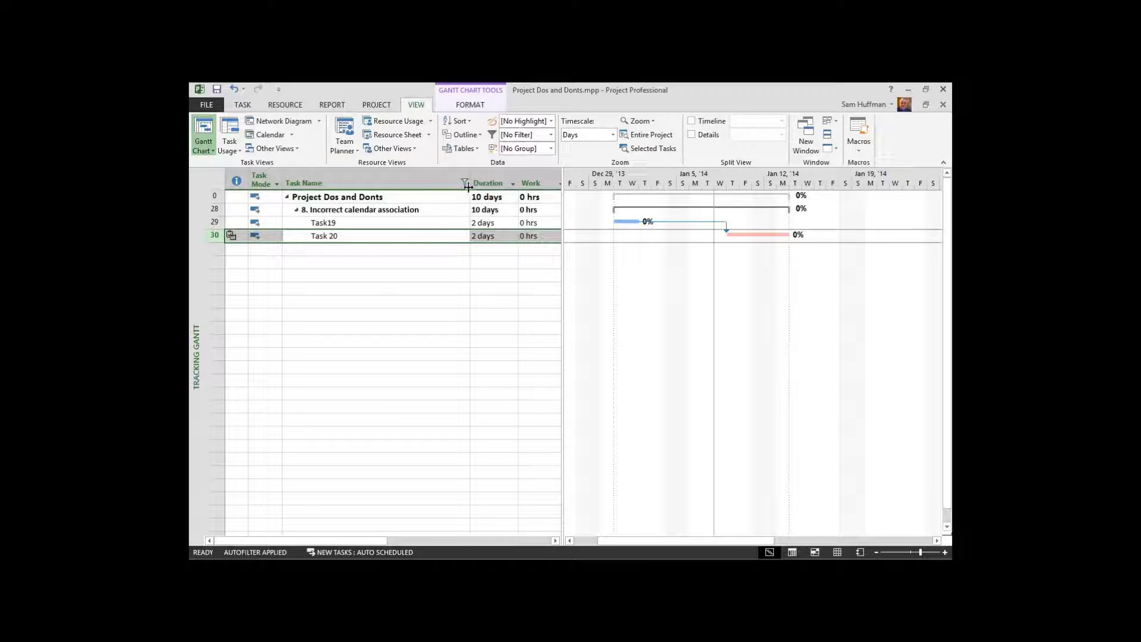
Step: Clear the Task Name filter with (Select All) so every section of Project Dos and Donts shows
left_click(465, 183)
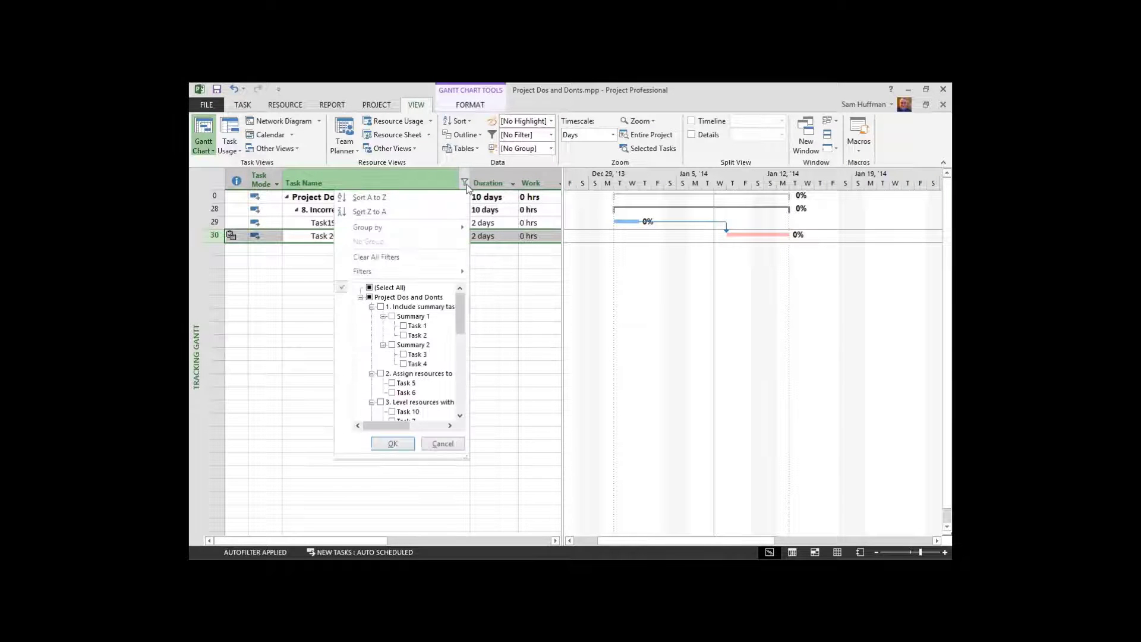
left_click(369, 287)
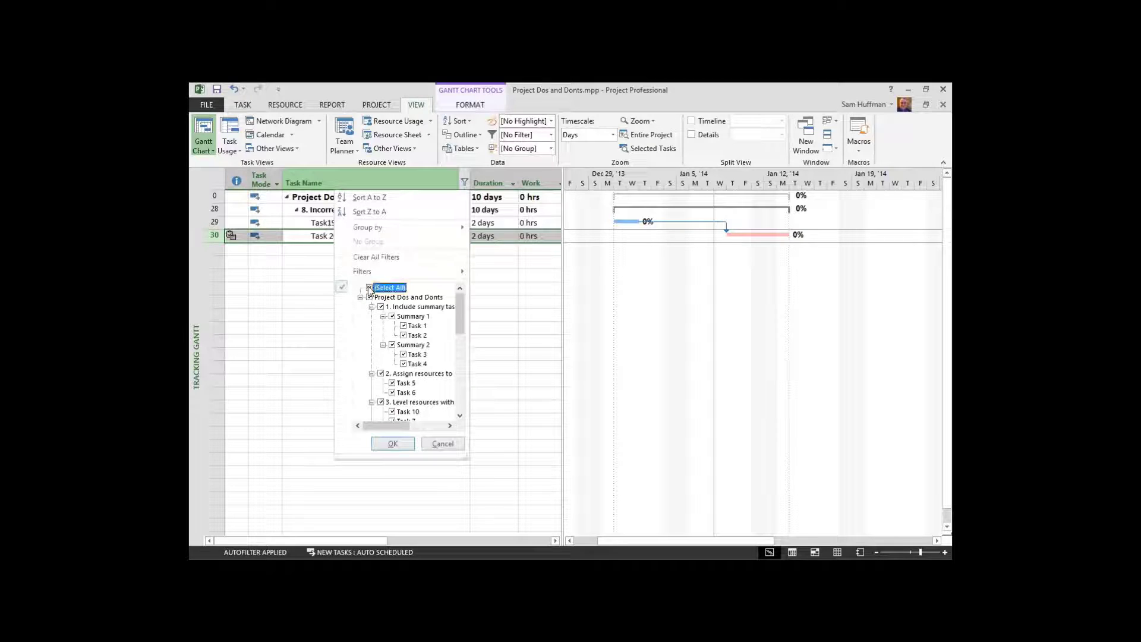
left_click(393, 443)
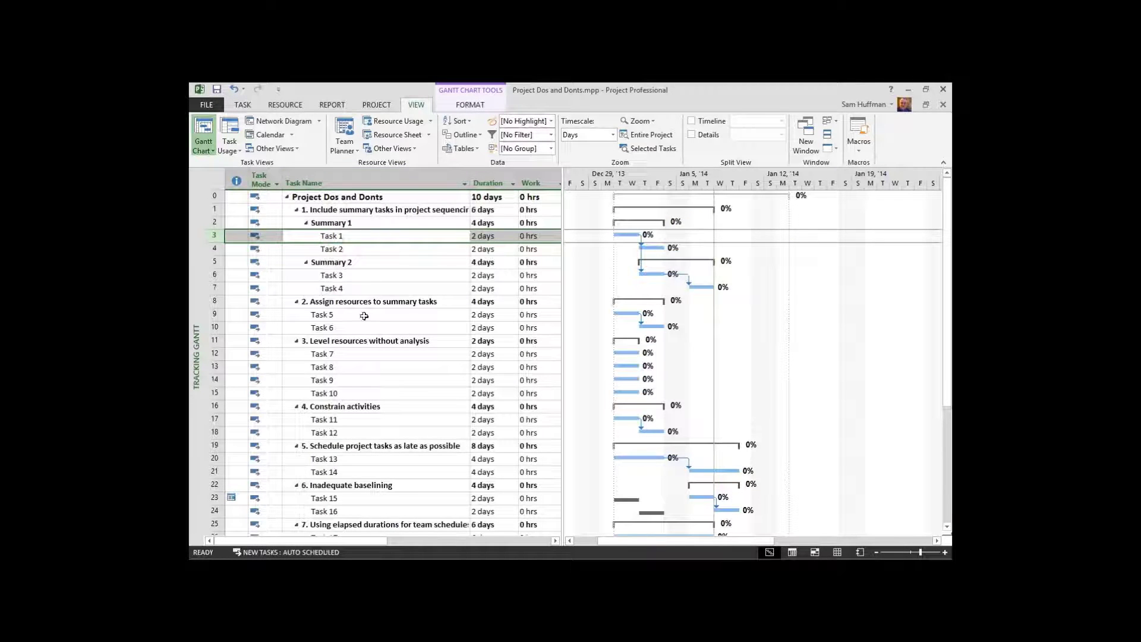
left_click(360, 359)
left_click_drag(359, 361, 354, 392)
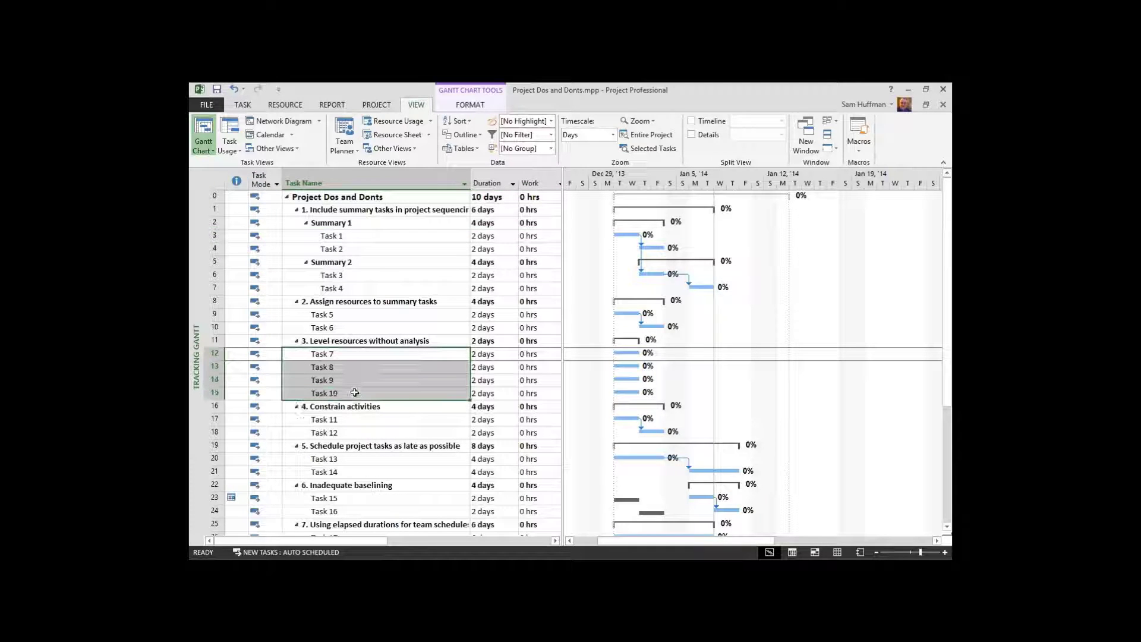
left_click(387, 343)
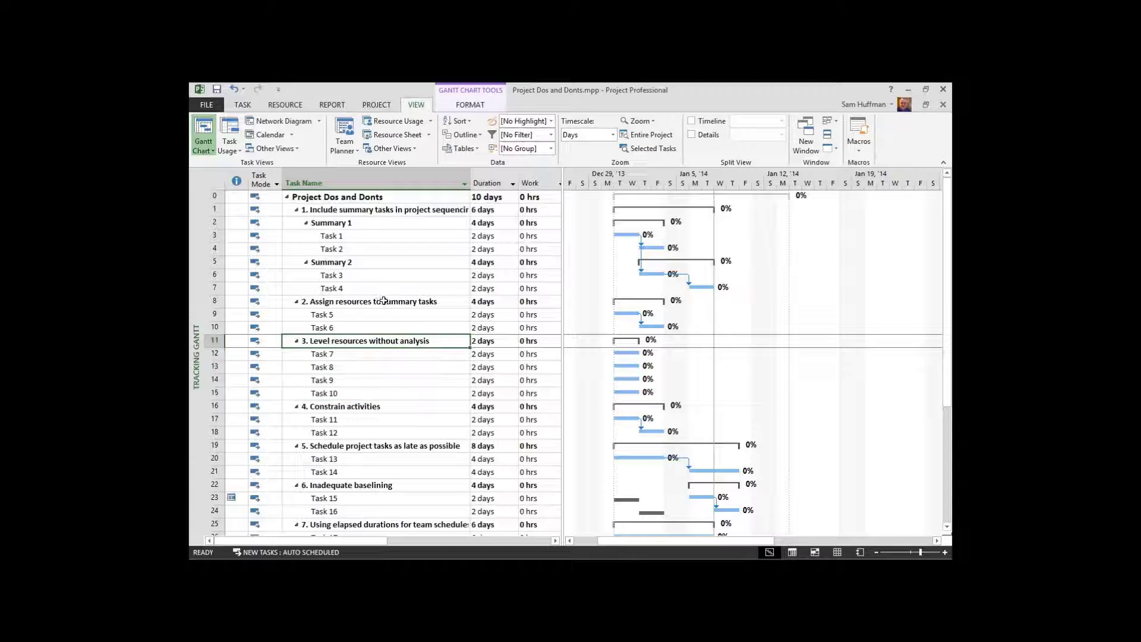
left_click(357, 196)
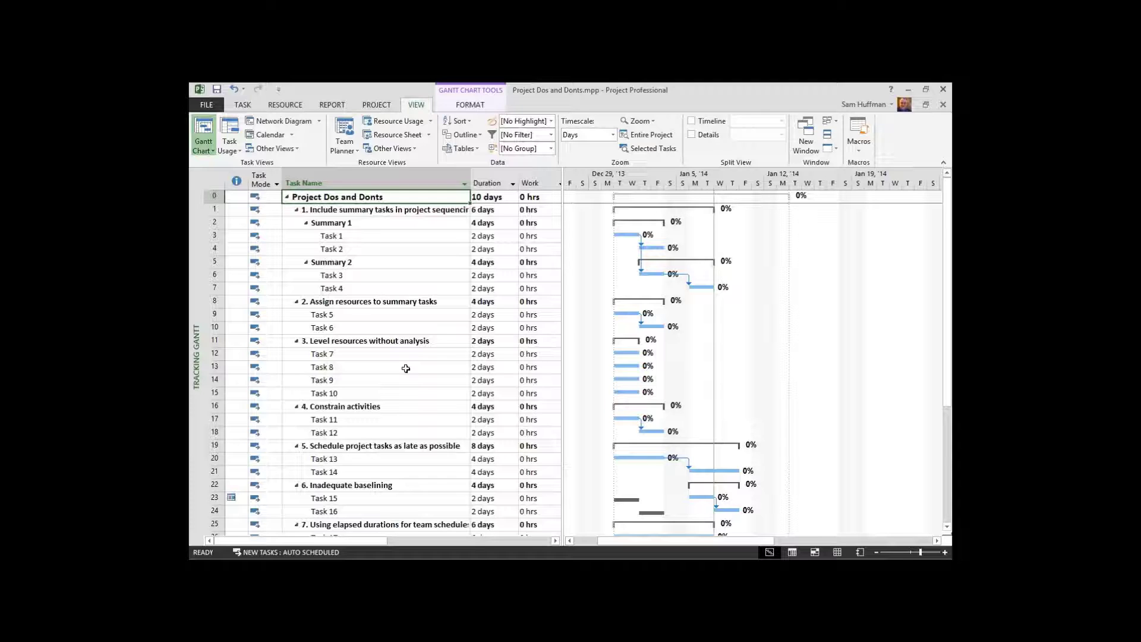
left_click_drag(347, 354, 339, 395)
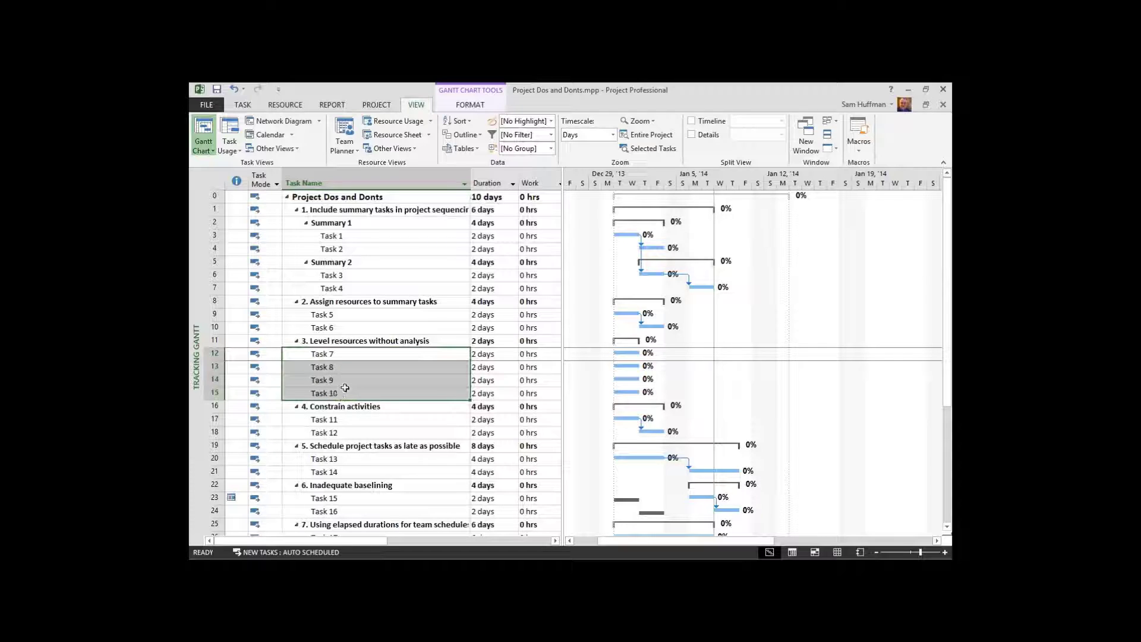
left_click(393, 341)
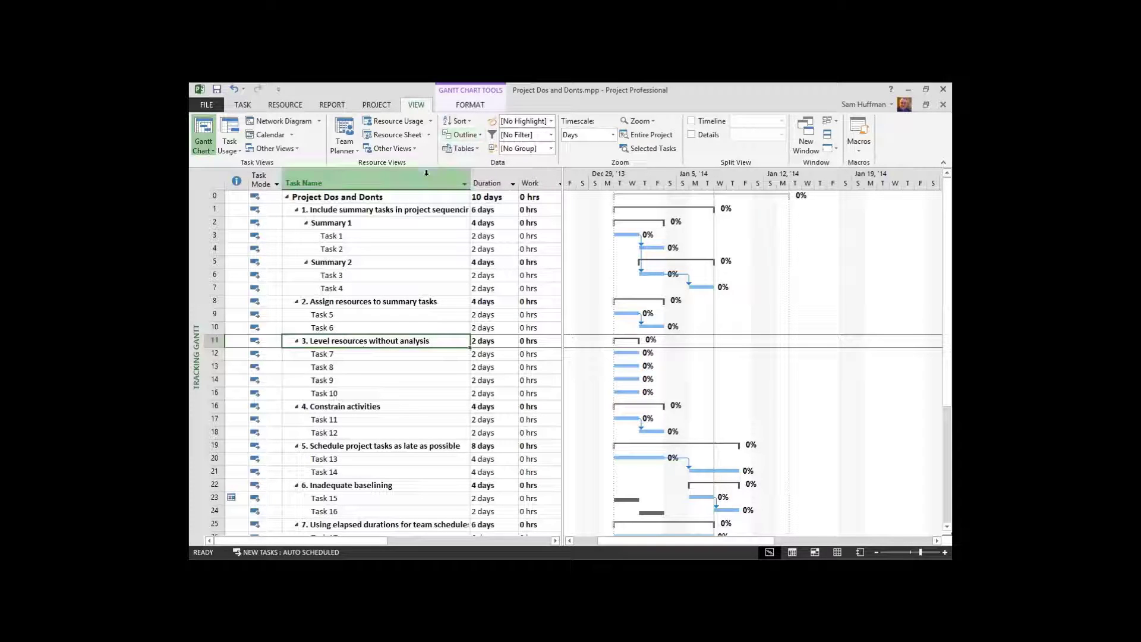
Step: Filter Task Name to only '9. Organizing project tasks incorrectly', showing Letters (A, B) and Numbers (1, 2, C)
left_click(464, 184)
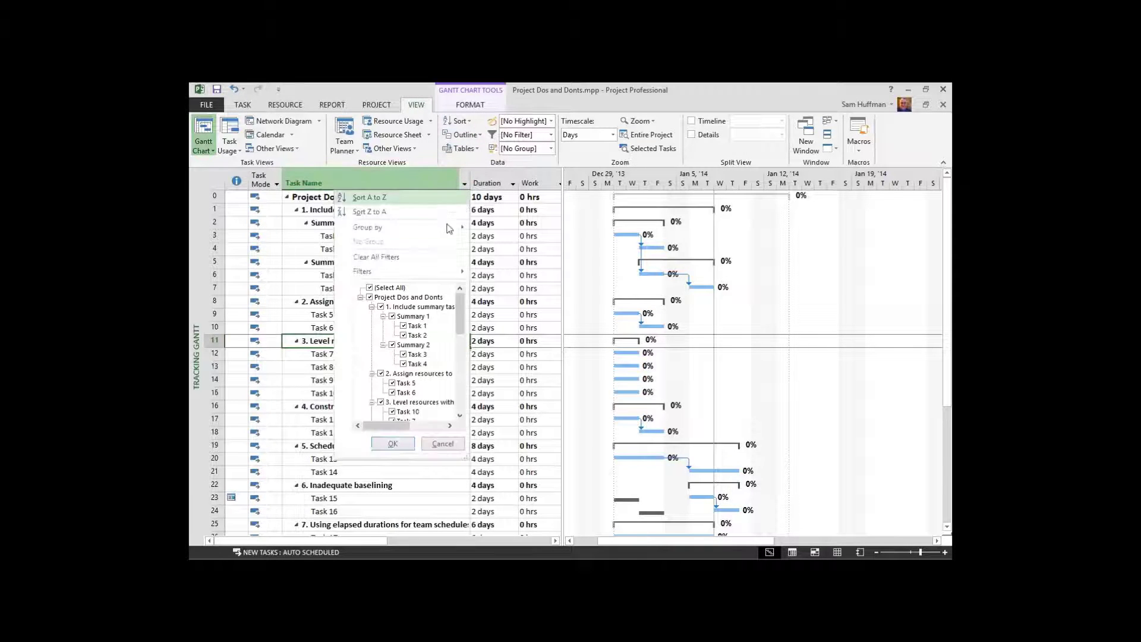
left_click_drag(463, 304, 460, 404)
left_click(369, 287)
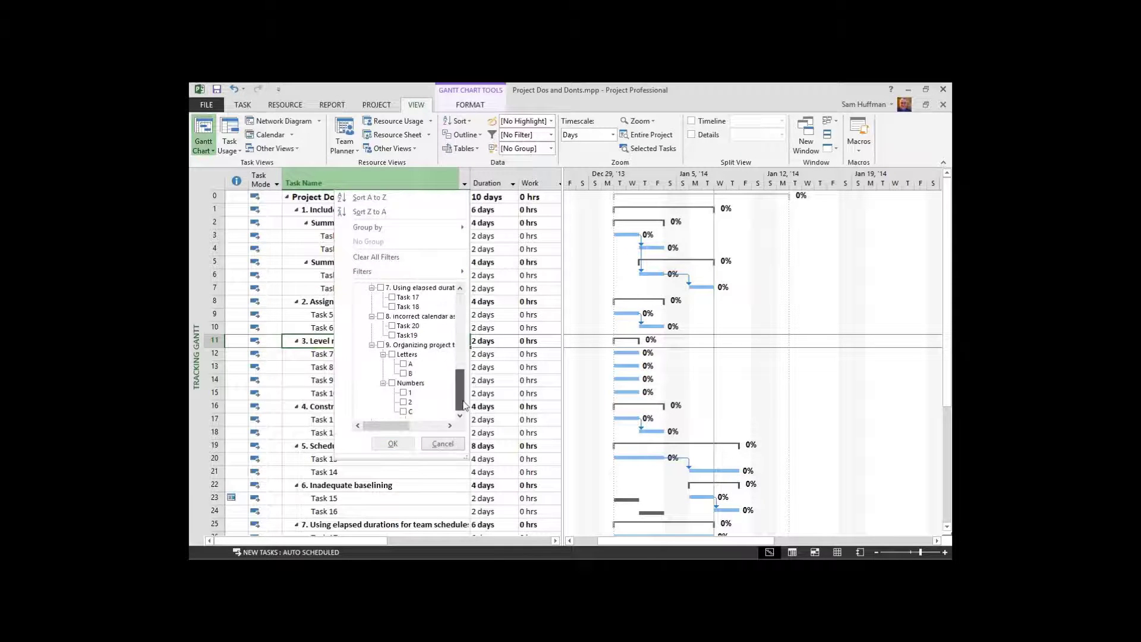
left_click(380, 346)
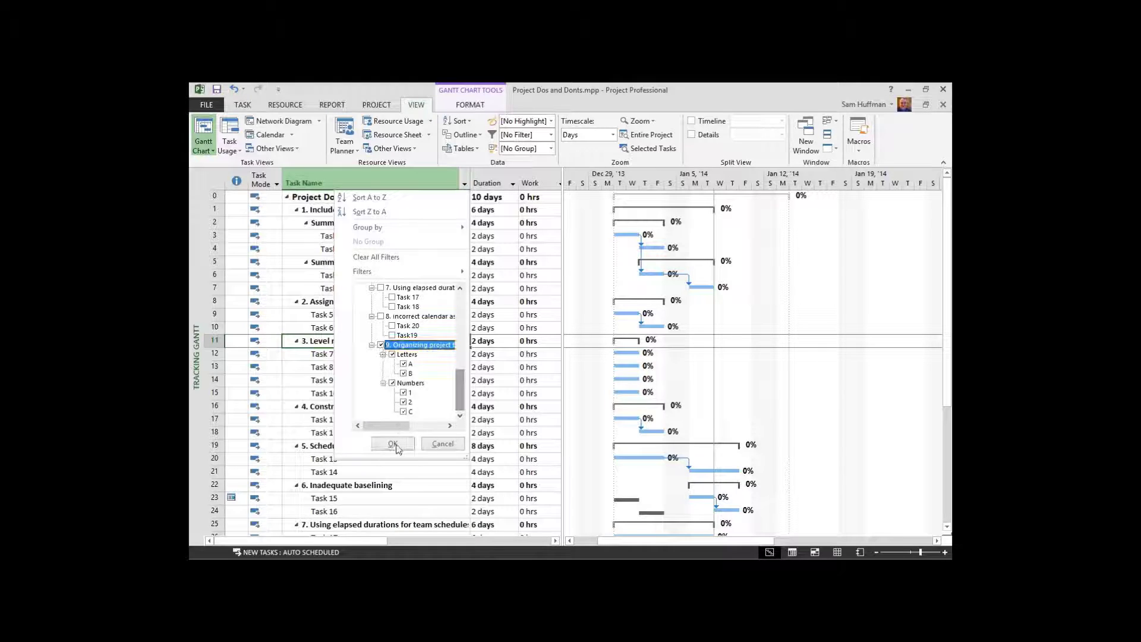
left_click(395, 445)
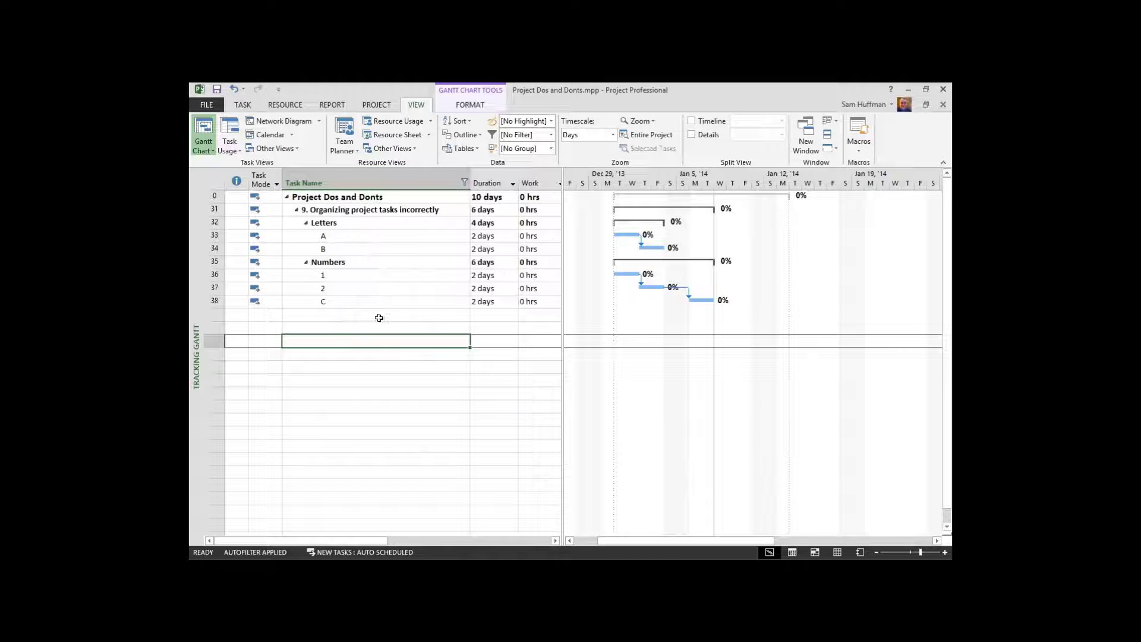
left_click(406, 211)
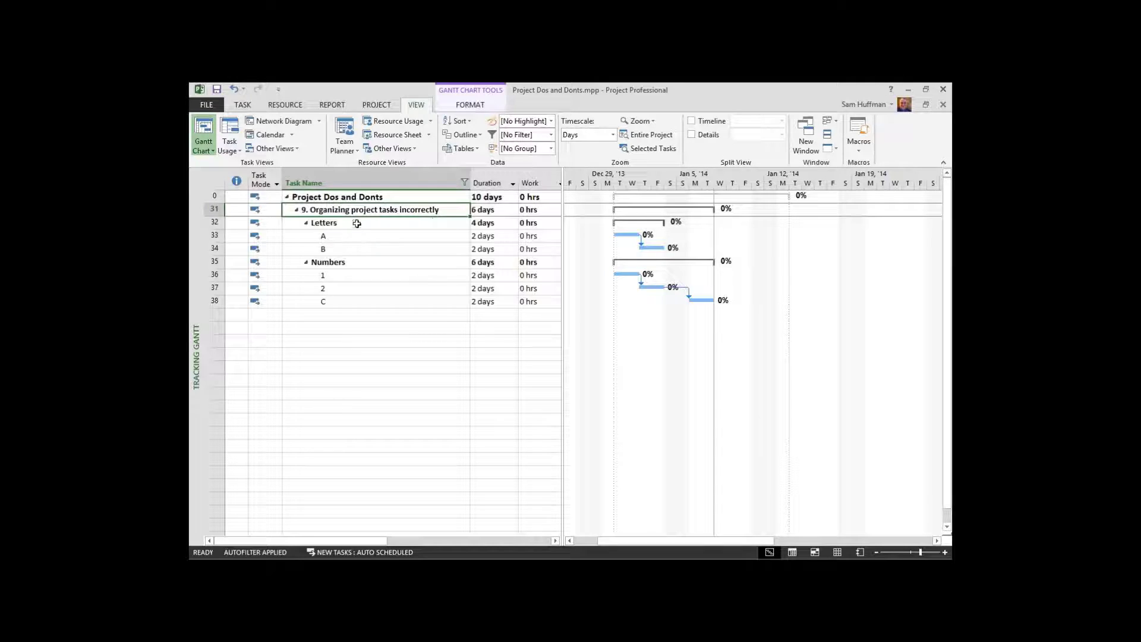
left_click(377, 265)
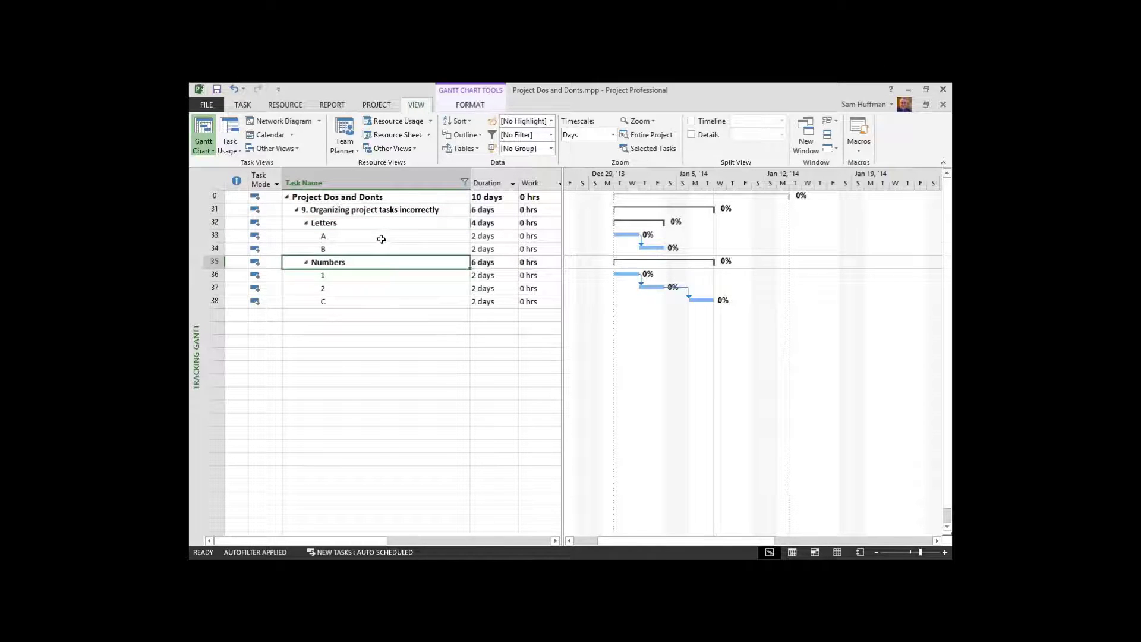
left_click_drag(381, 239, 384, 251)
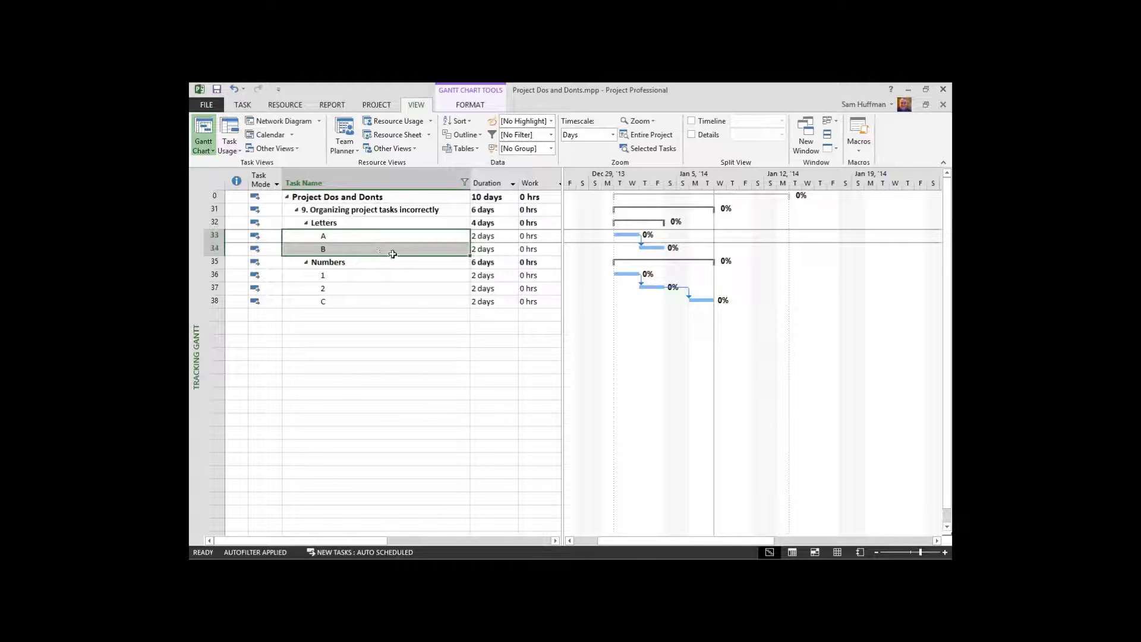
left_click(367, 224)
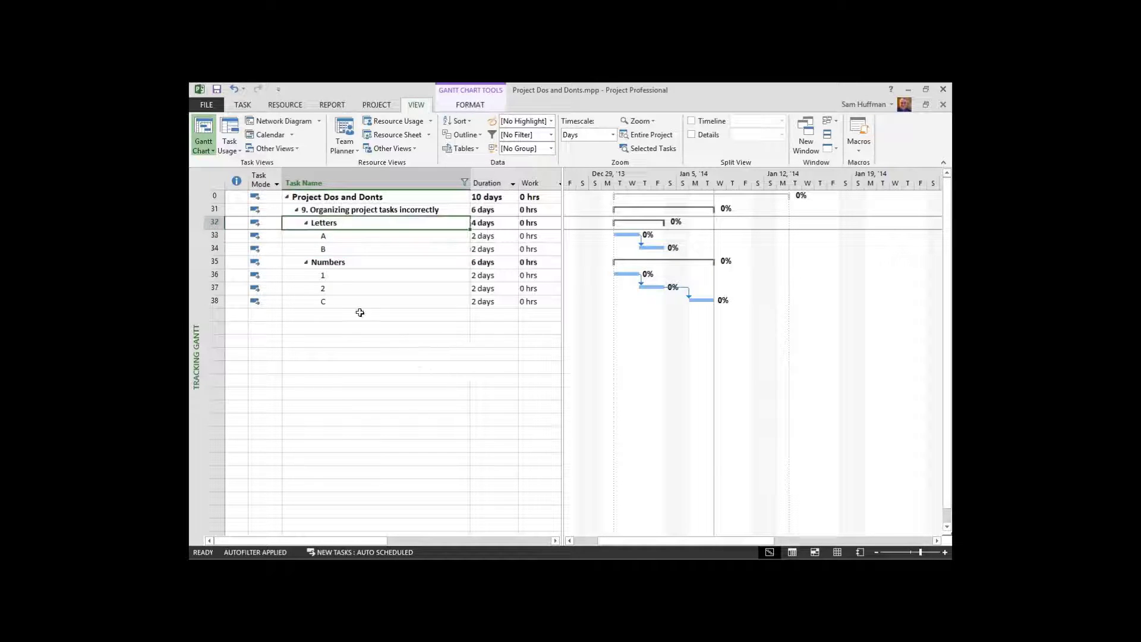
left_click(355, 278)
left_click_drag(354, 286, 357, 288)
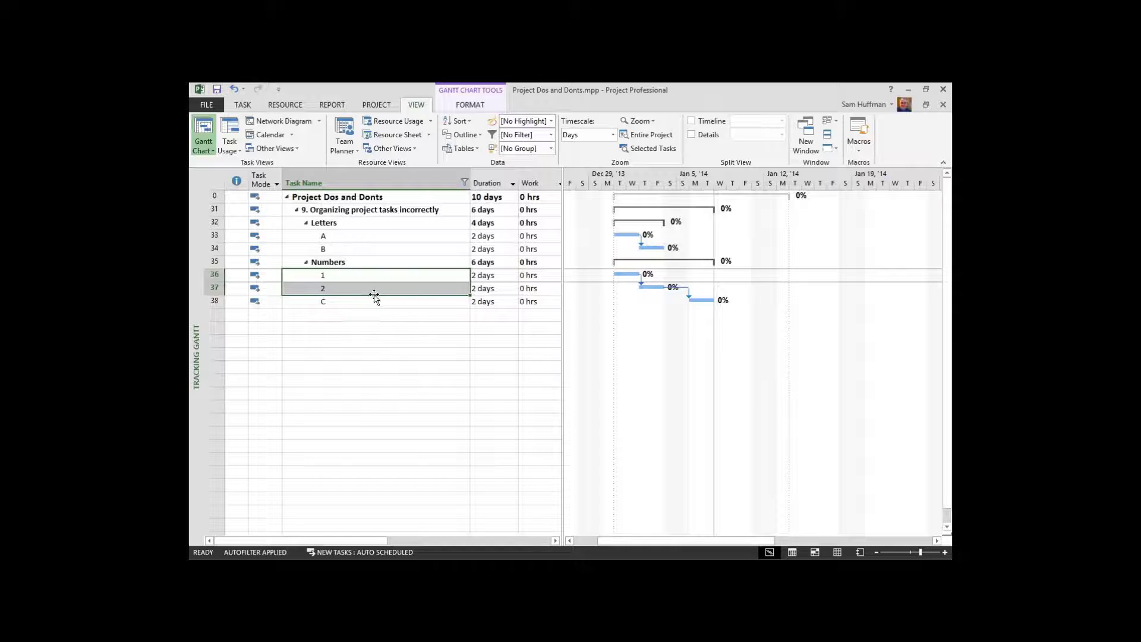
left_click(339, 304)
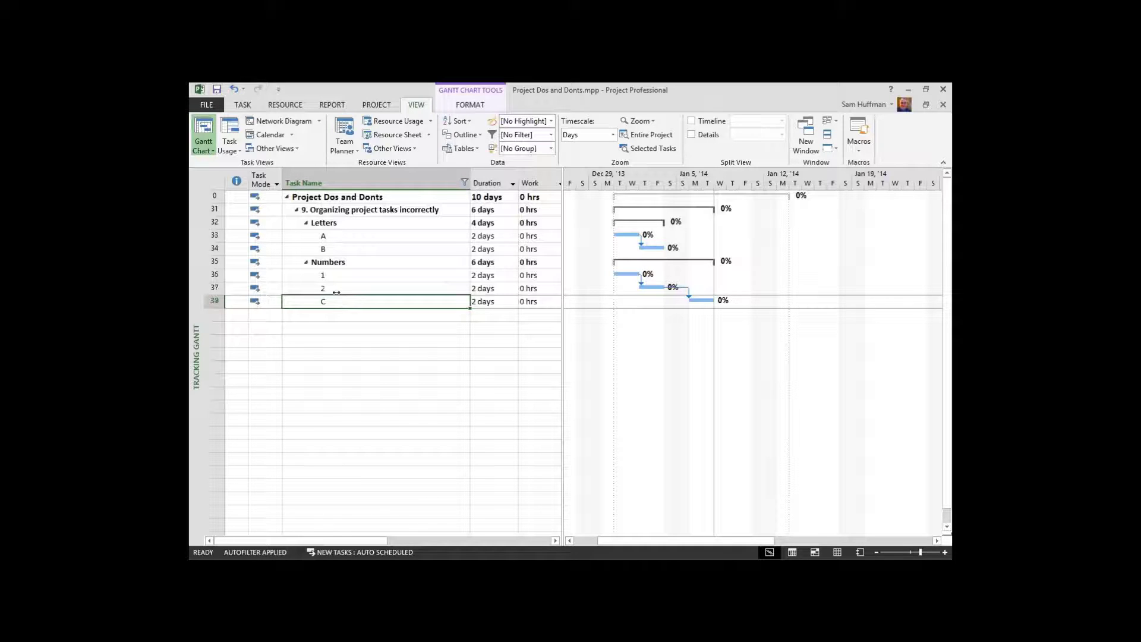
left_click(212, 301)
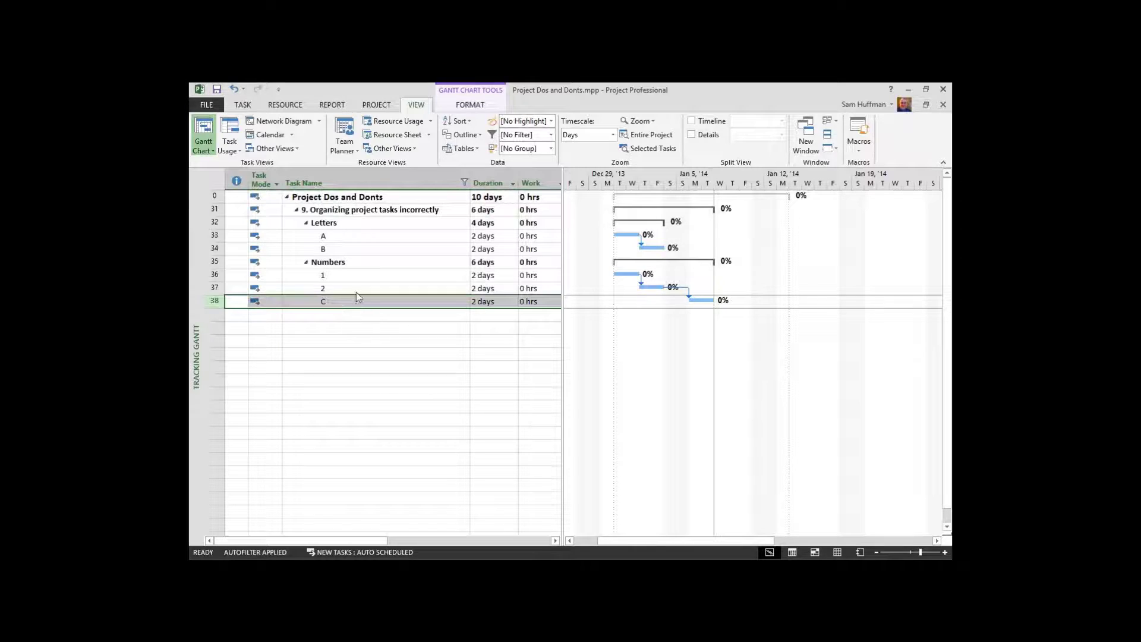
left_click_drag(357, 297, 352, 259)
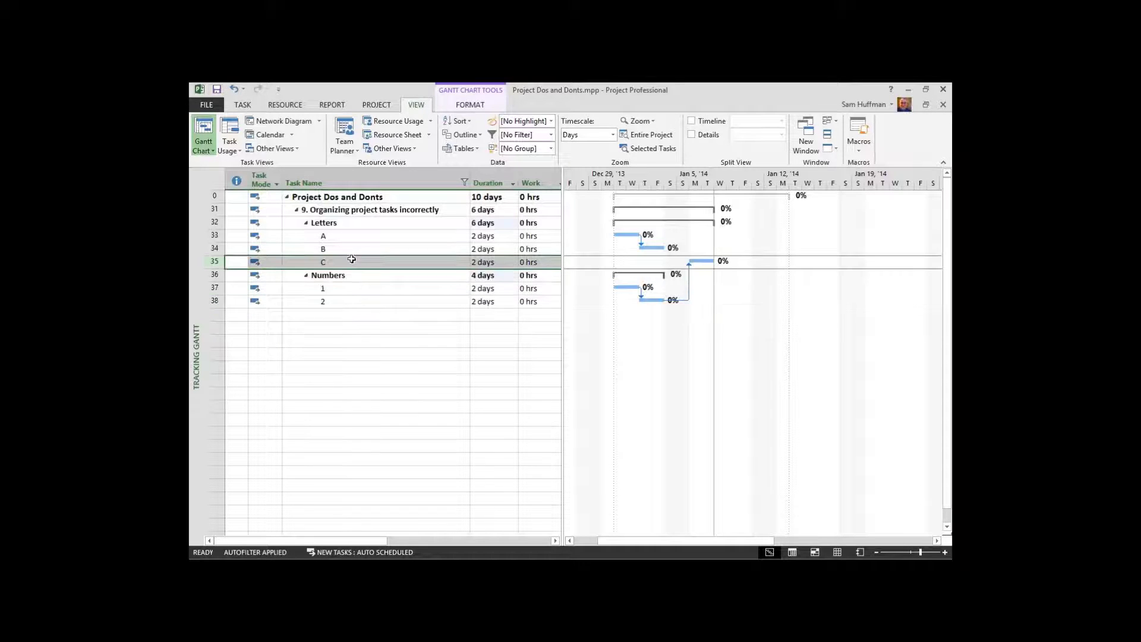
Step: Select the rows for tasks A, C, and A–B in section 9 to regroup task C under Letters
left_click(373, 236)
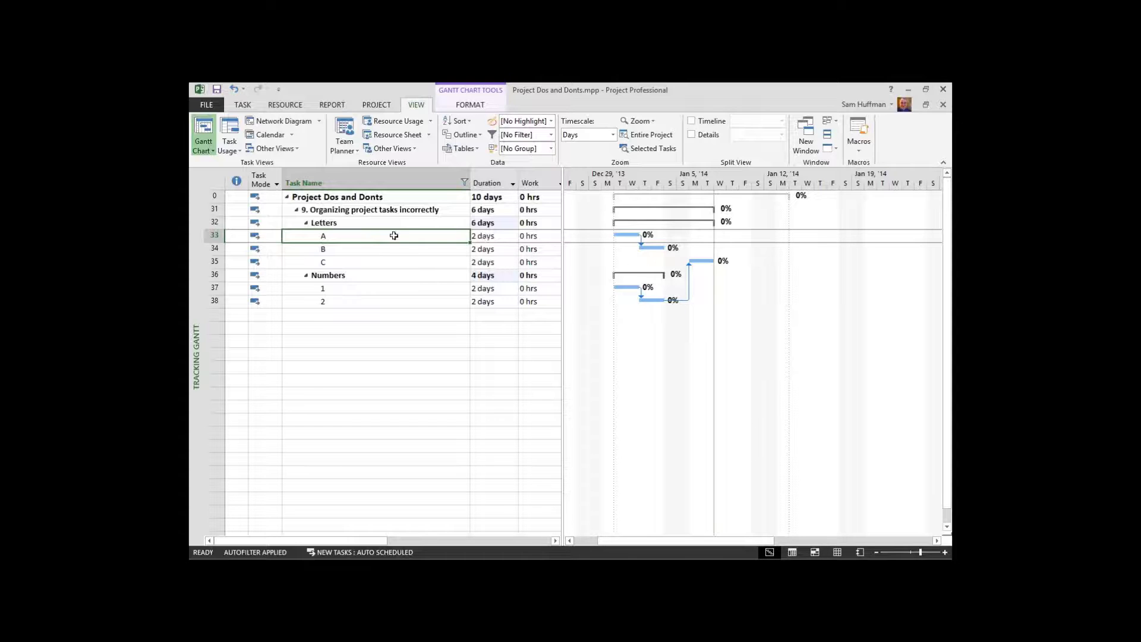
left_click(399, 262)
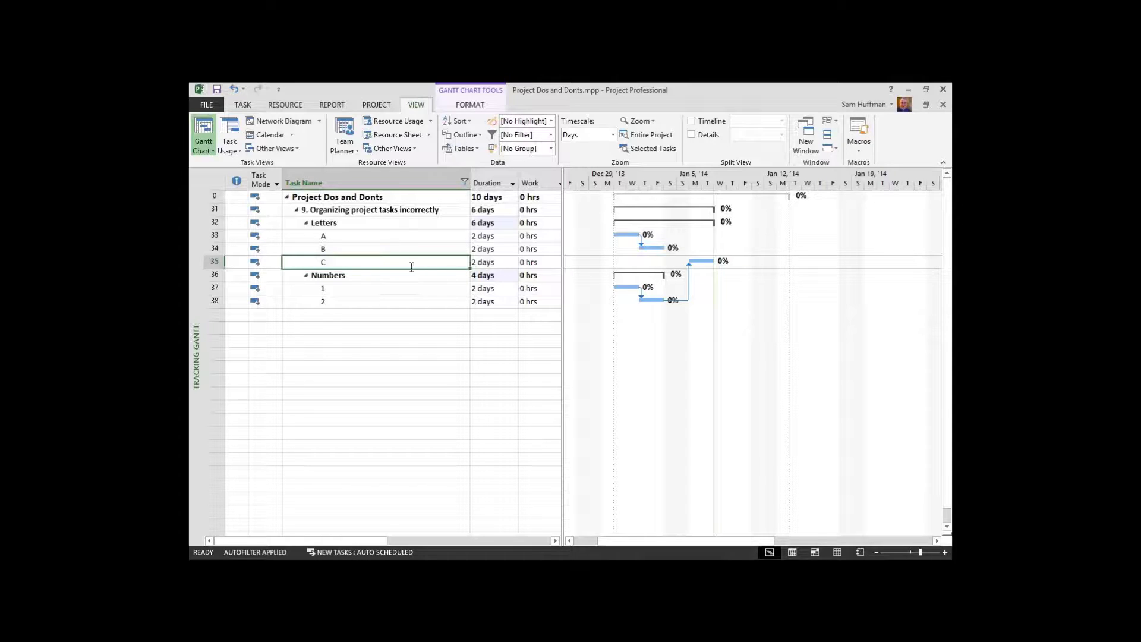
left_click_drag(390, 237, 383, 262)
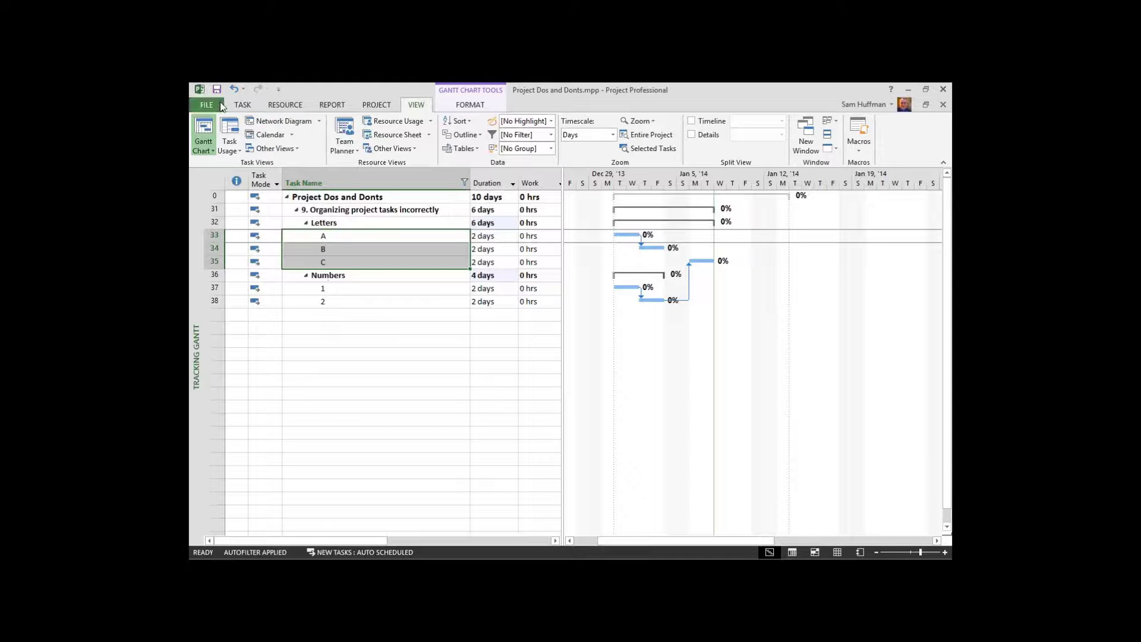
left_click(238, 89)
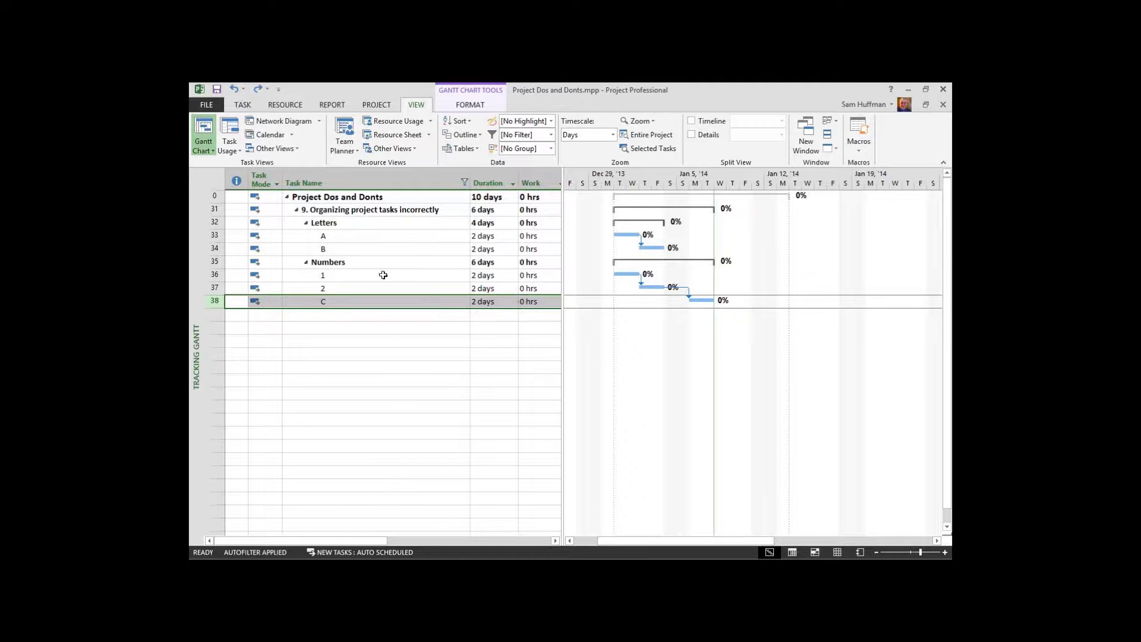
left_click(259, 90)
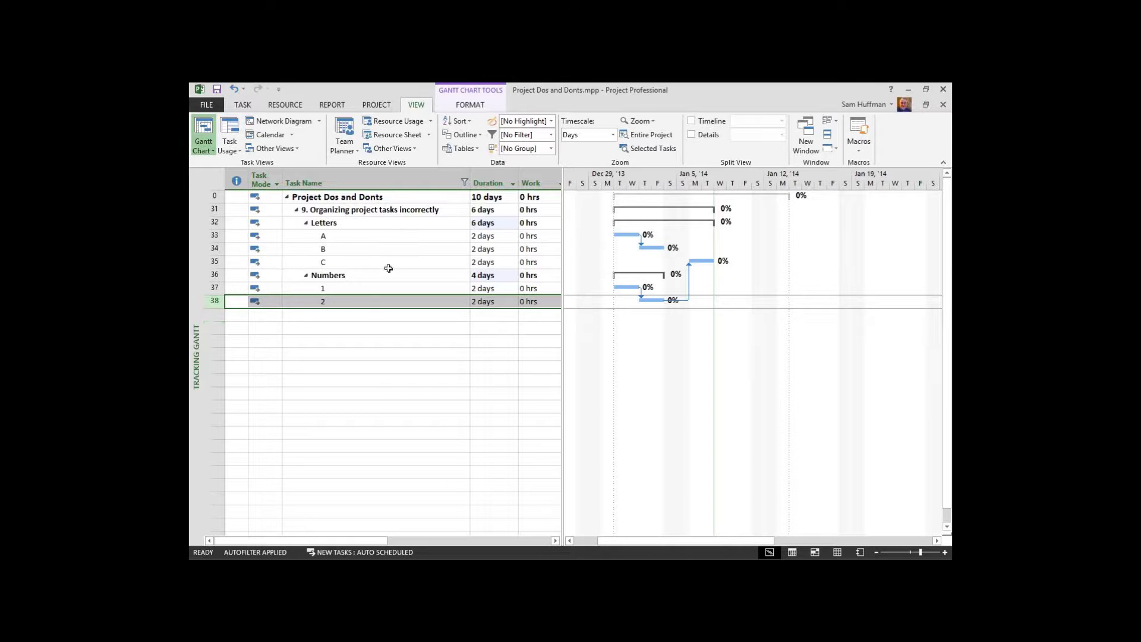
Step: Turn on Outline Number on the FORMAT tab so tasks read 9.1 Letters, 9.1.3 C, 9.2 Numbers
left_click(477, 111)
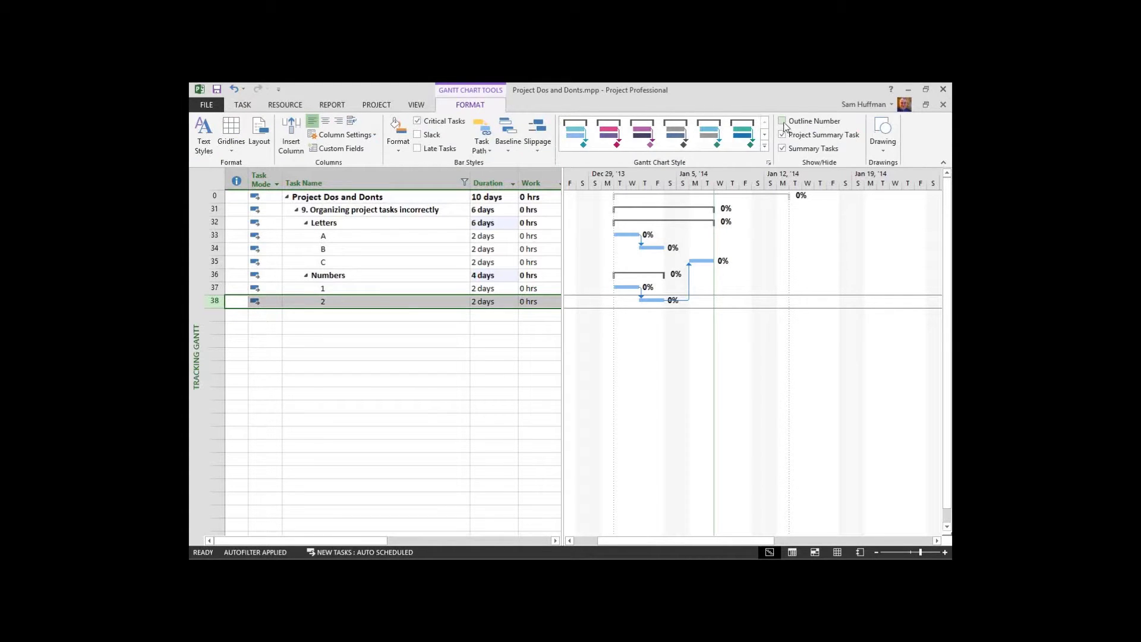
left_click(783, 122)
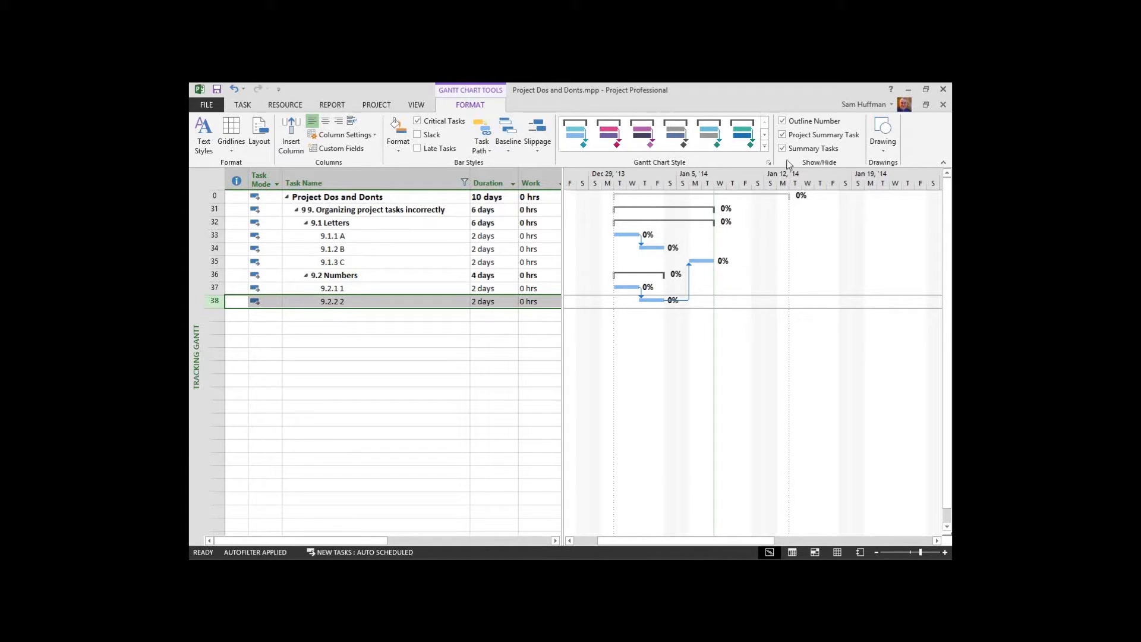
Step: Turn off Outline Number so section 9 reads Letters, A, B, C, Numbers, 1, 2
left_click(794, 122)
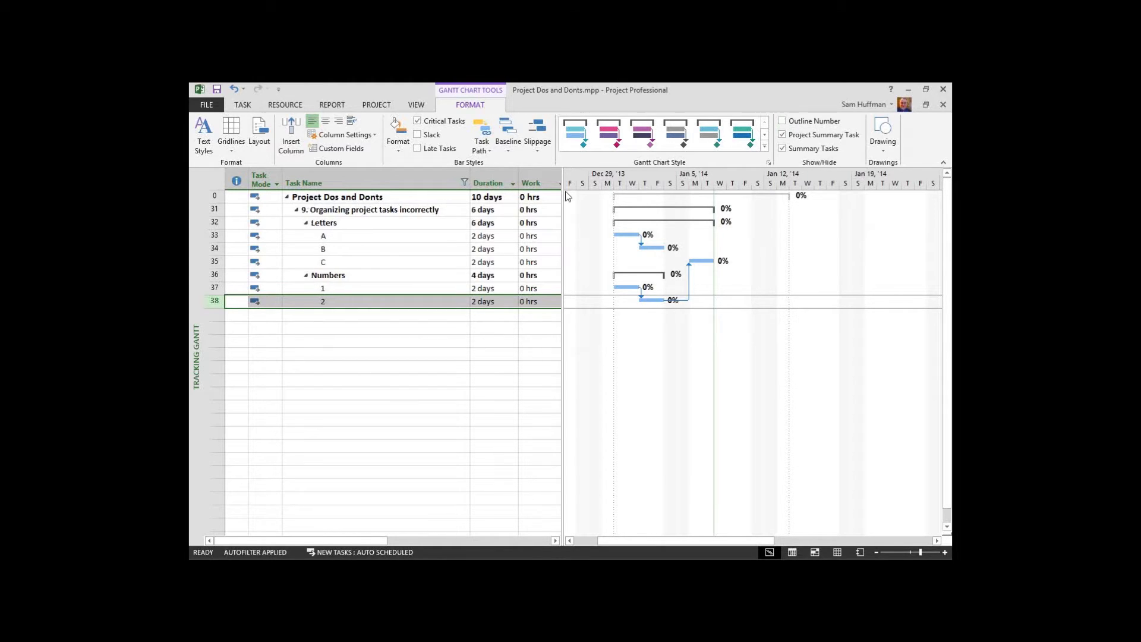